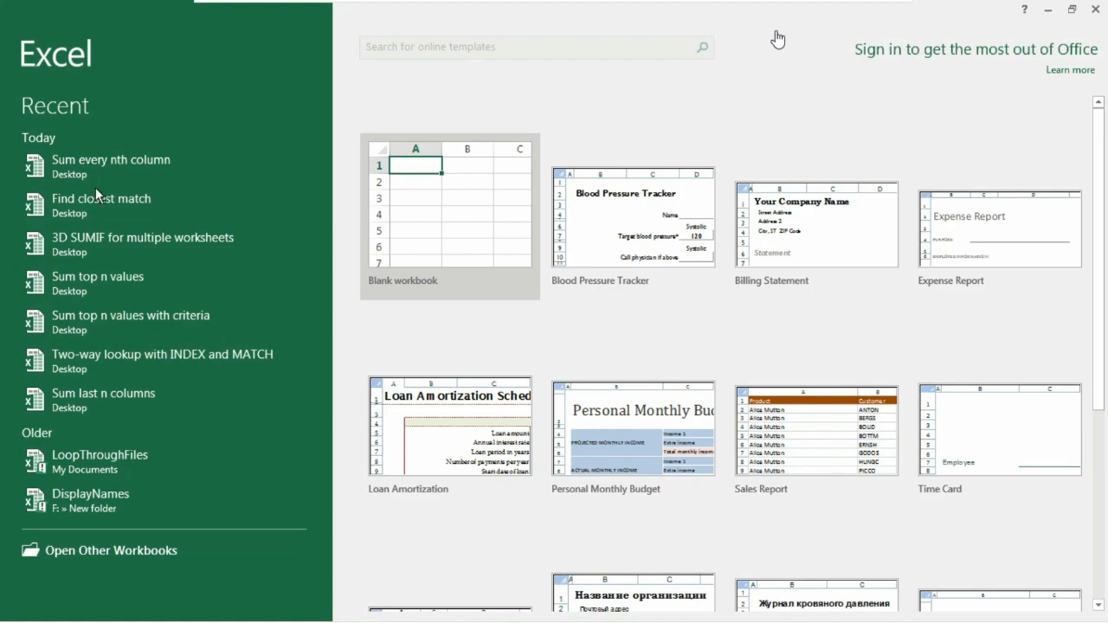
Step: Open the "Sum every nth column" workbook and begin the first Total cell L5 with =SUMPRODUCT(--(MOD(
click(145, 160)
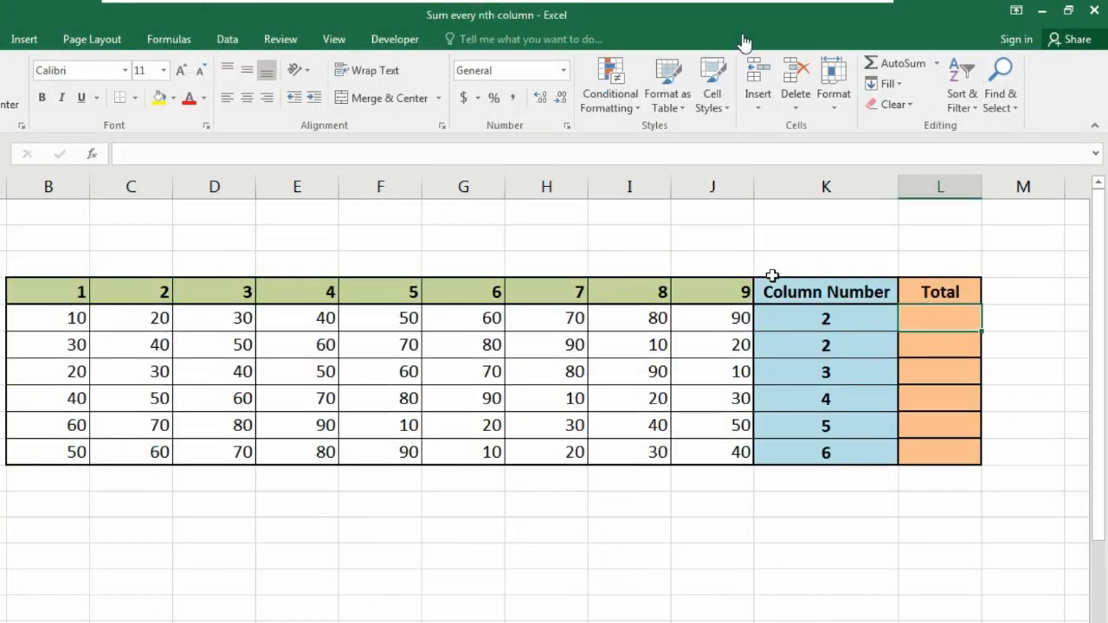
text(=sumpr)
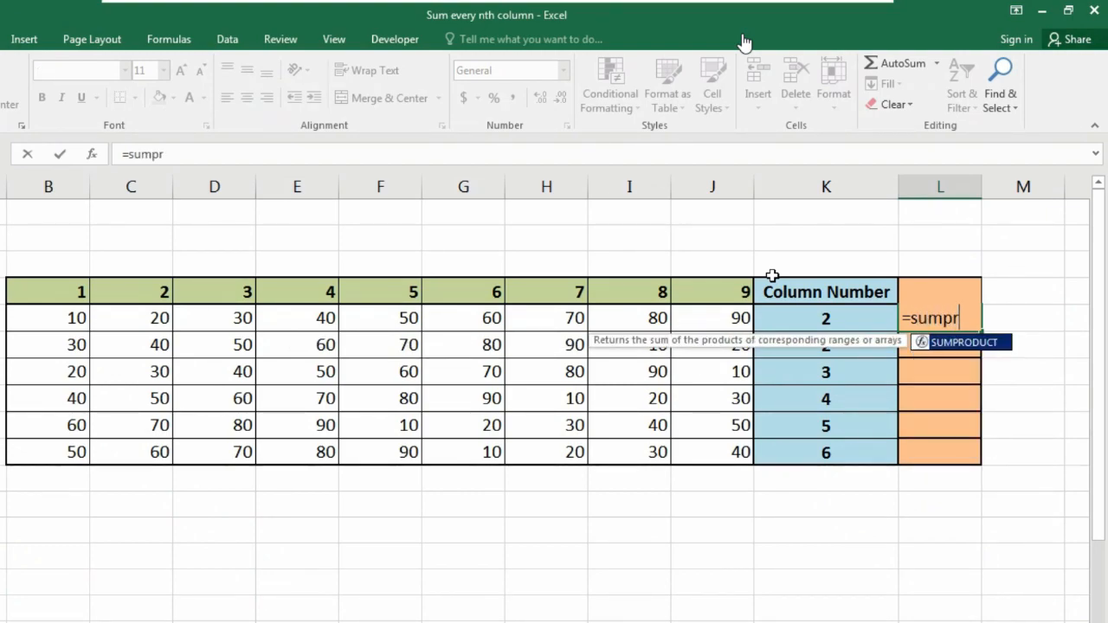
key(Tab)
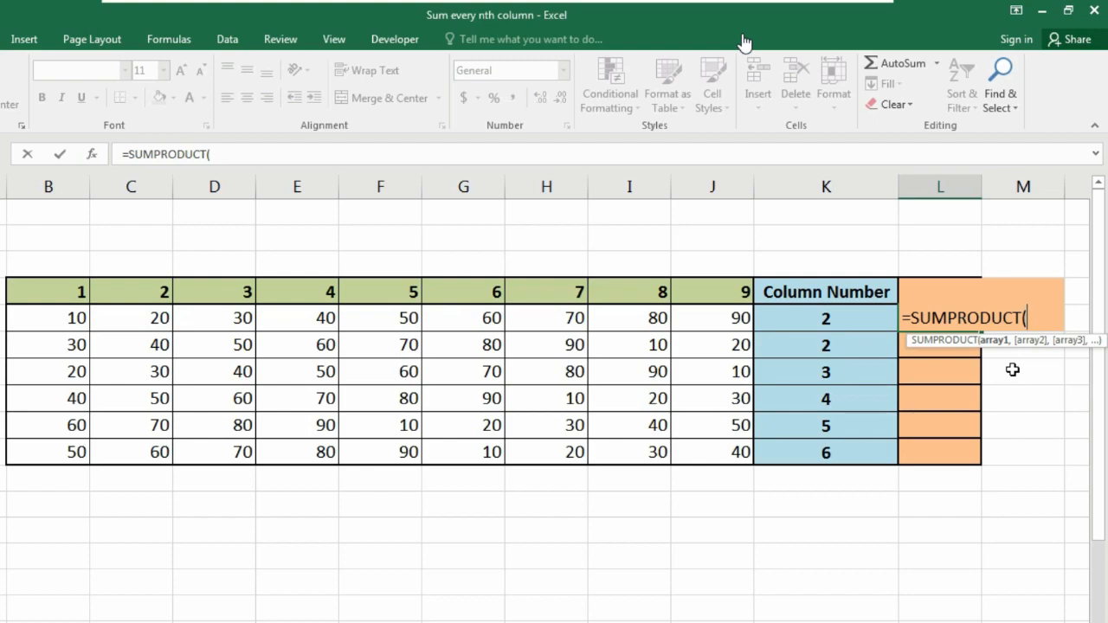
text(--()
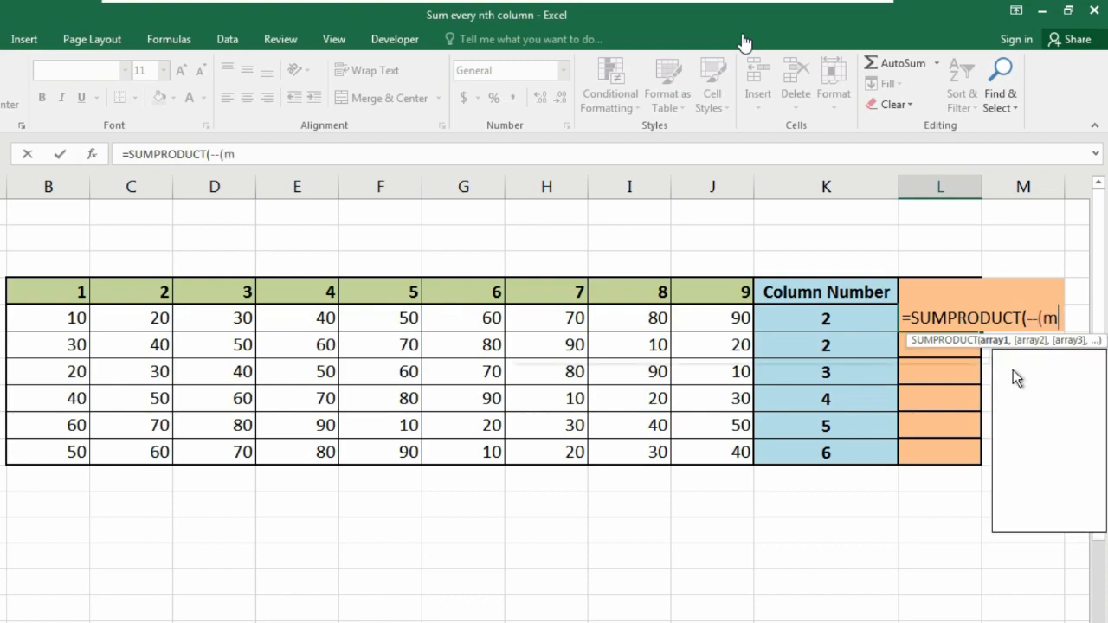
text(mod)
key(Tab)
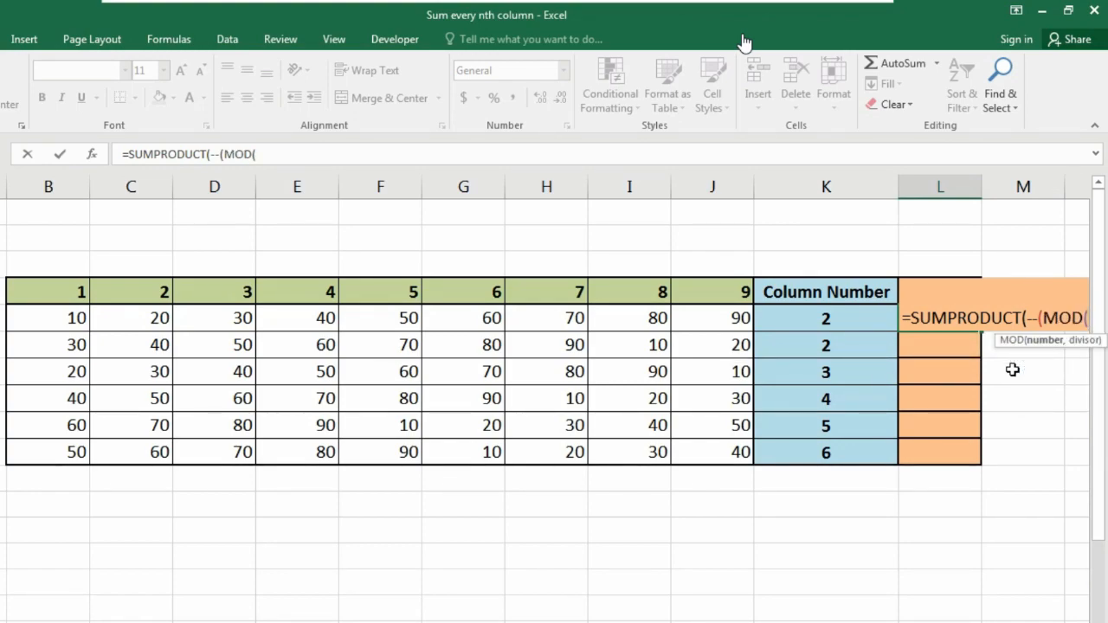
Step: Enter COLUMN(B5:J5)-COLUMN(B5)+1 as the number argument of MOD in the L5 formula
text(colu)
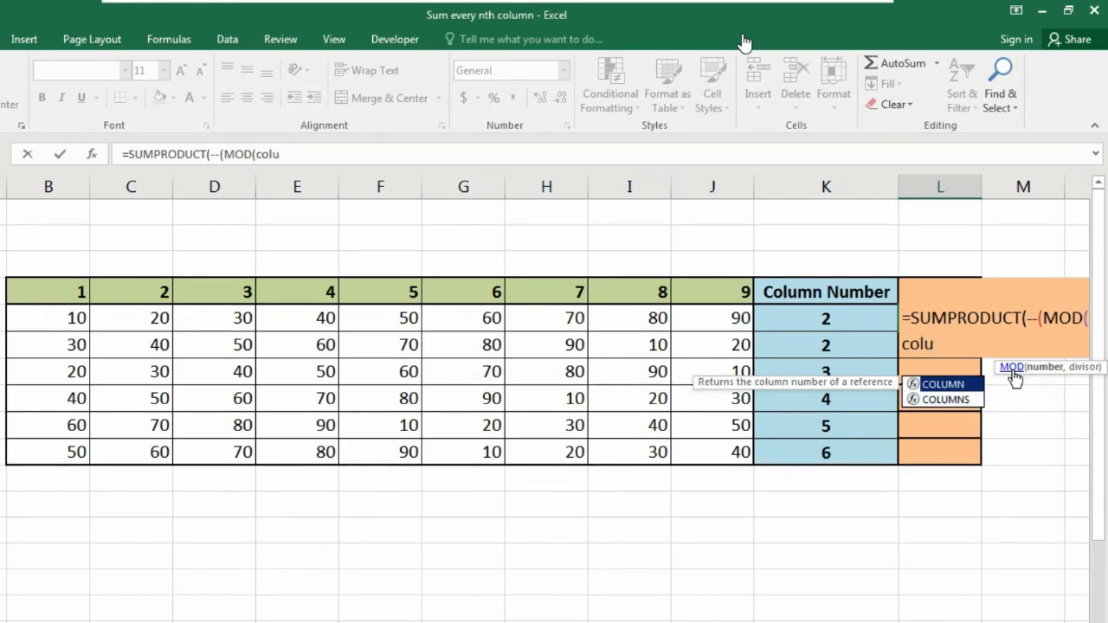
key(Tab)
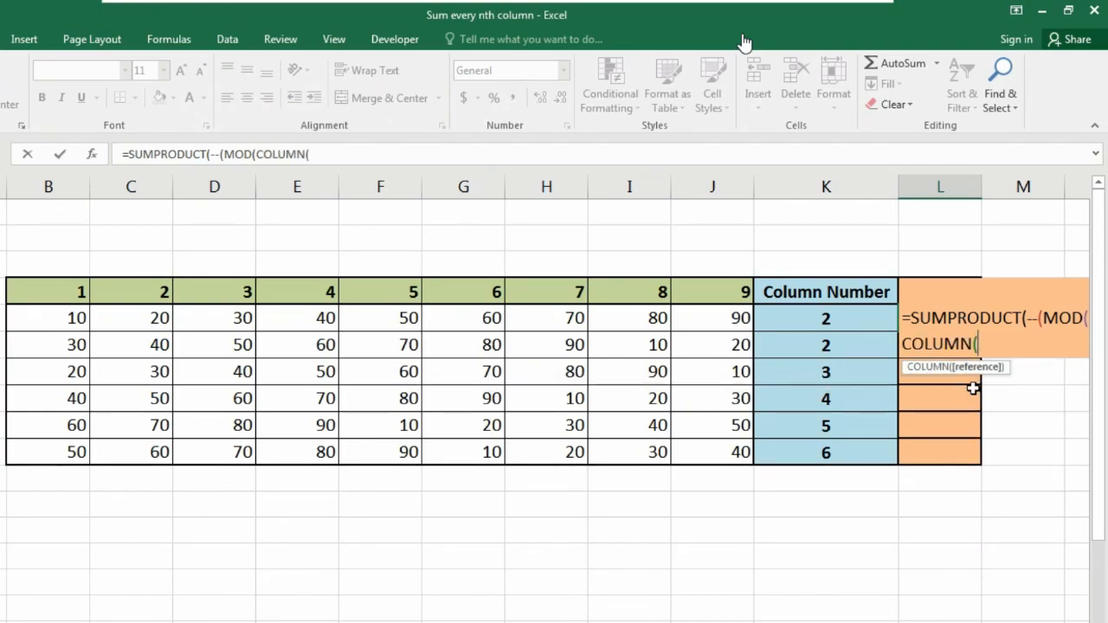
drag(66, 317, 705, 312)
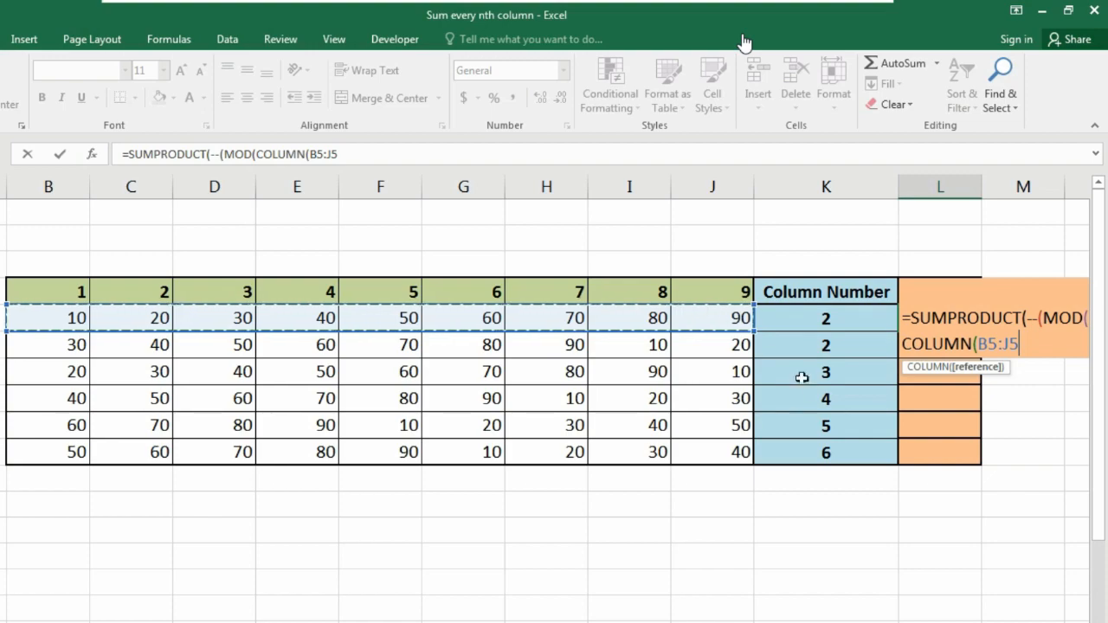
text())
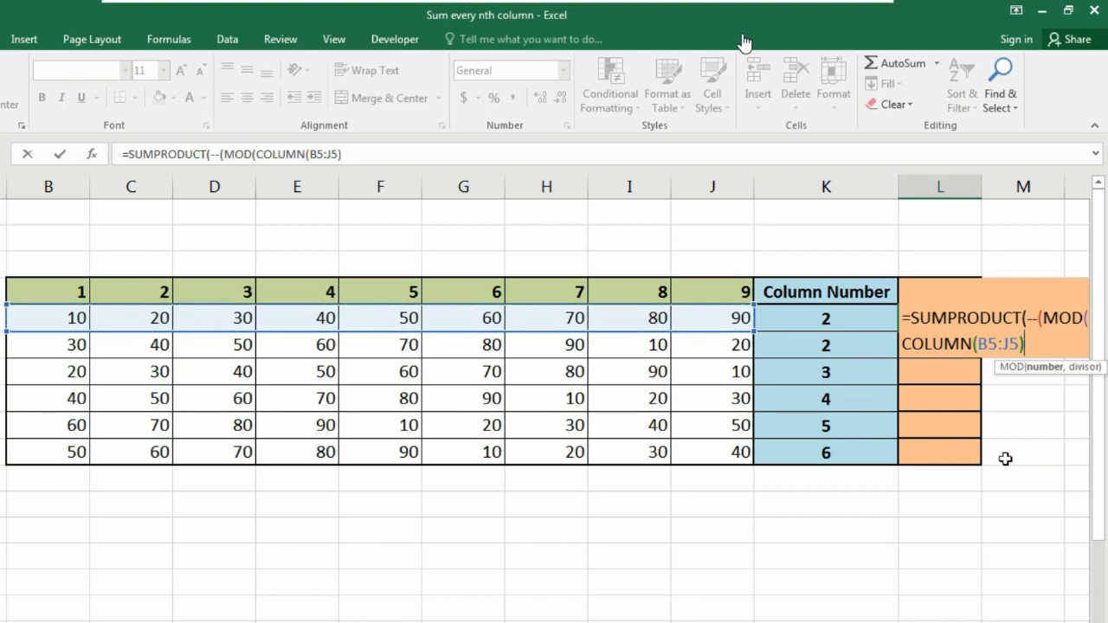
text(-)
text(column)
key(Tab)
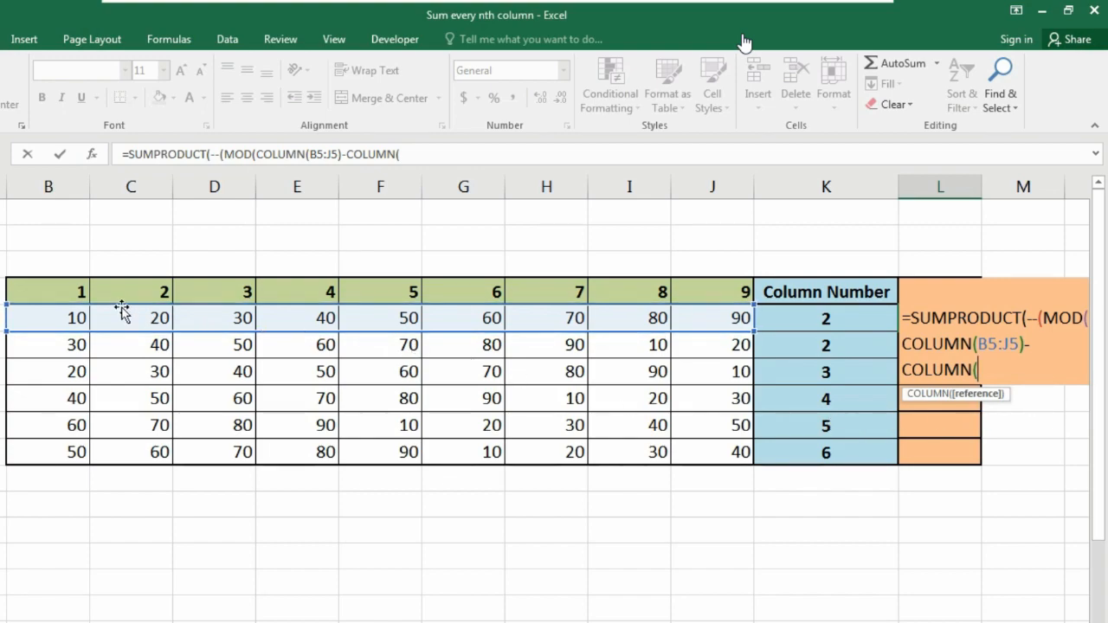
click(55, 314)
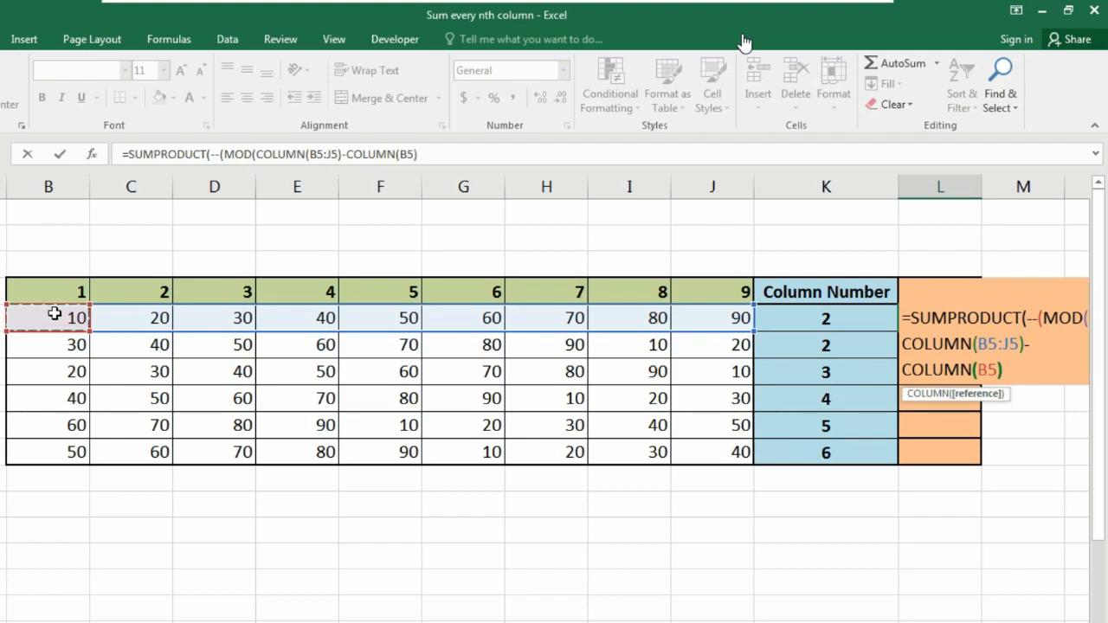
text()+1,)
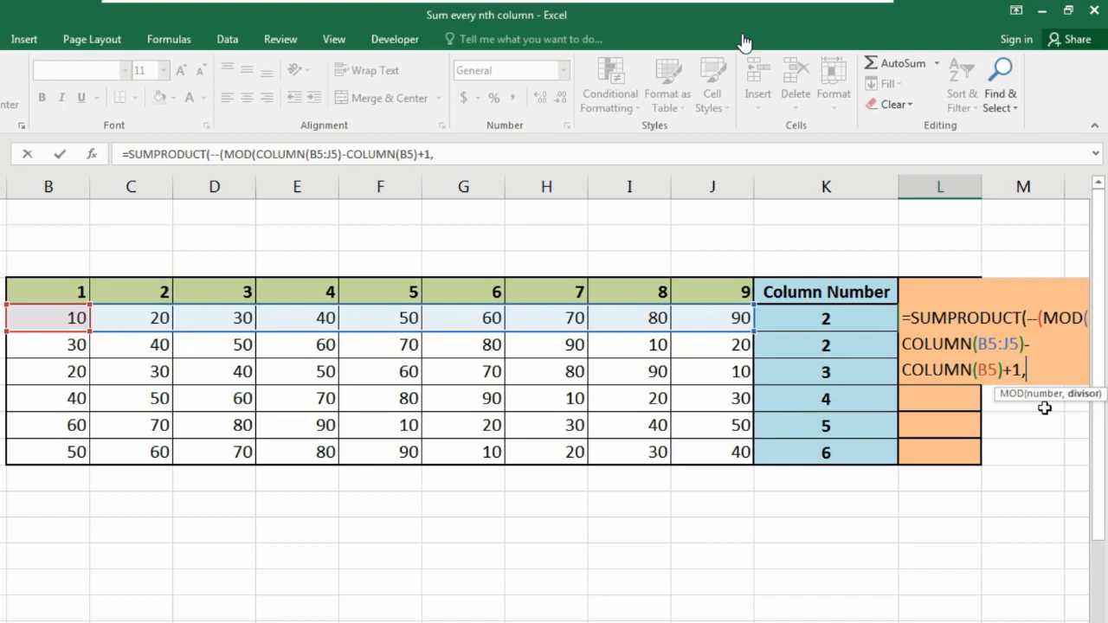
Step: Use K5 as the MOD divisor and complete the first SUMPRODUCT array with the condition =0
click(814, 317)
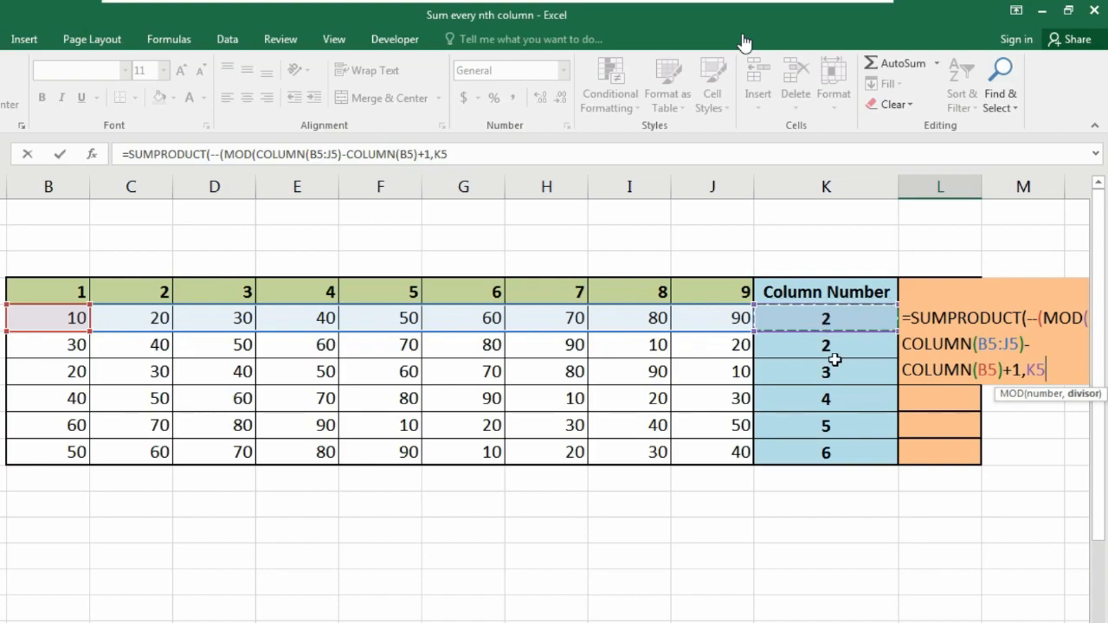
text())
text(=)
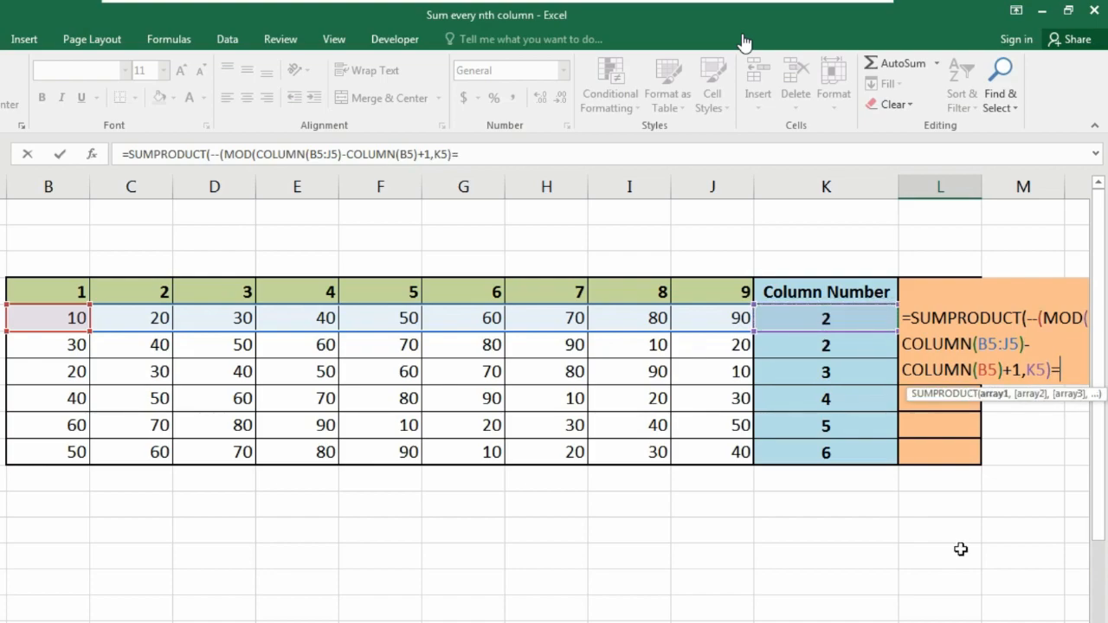
text(0),)
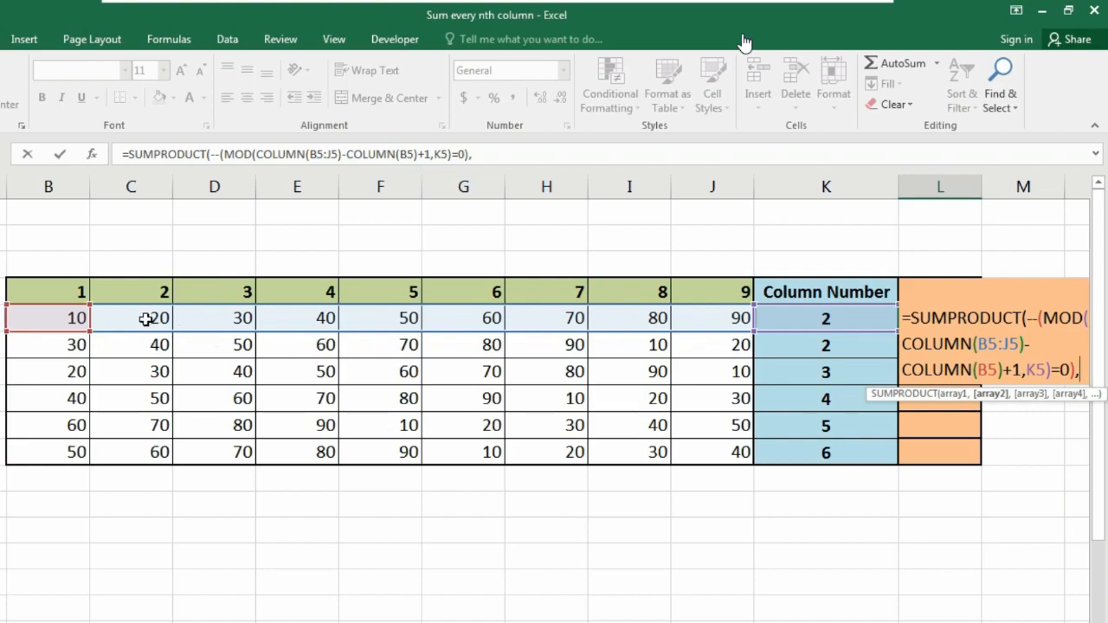
Step: Add B5:J5 as the second SUMPRODUCT array, close the formula and commit it in L5
click(74, 318)
drag(155, 328, 725, 318)
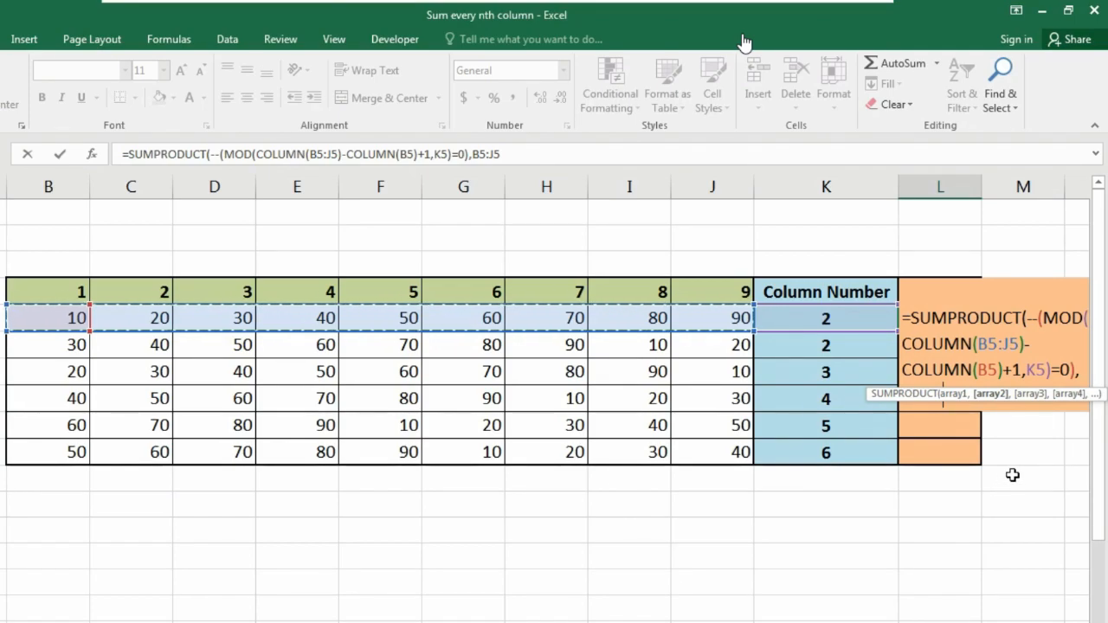
click(959, 390)
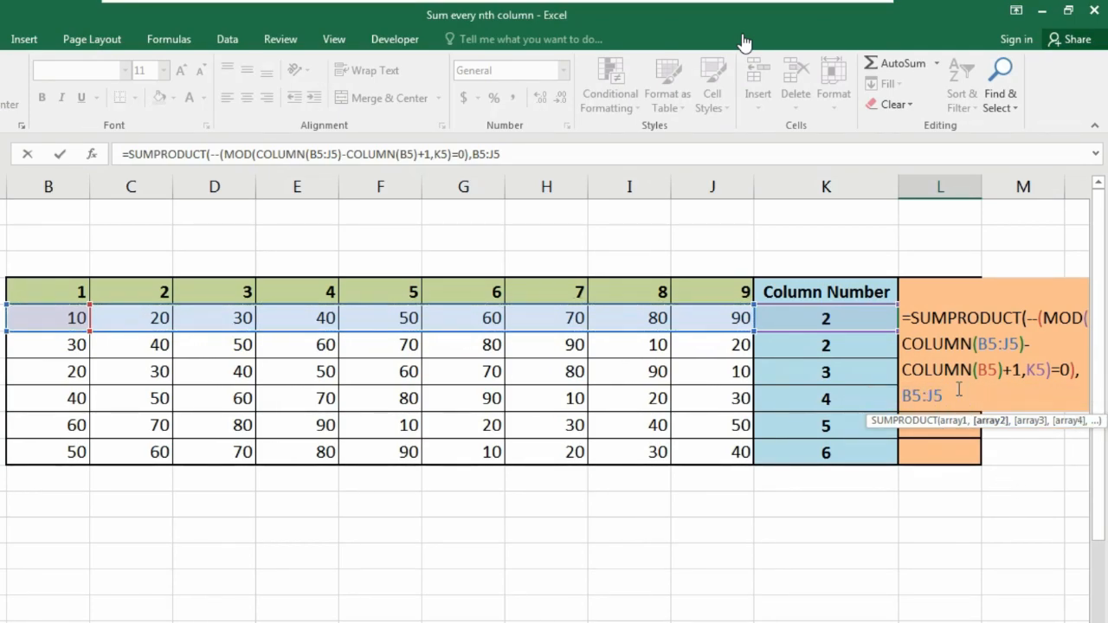
text())
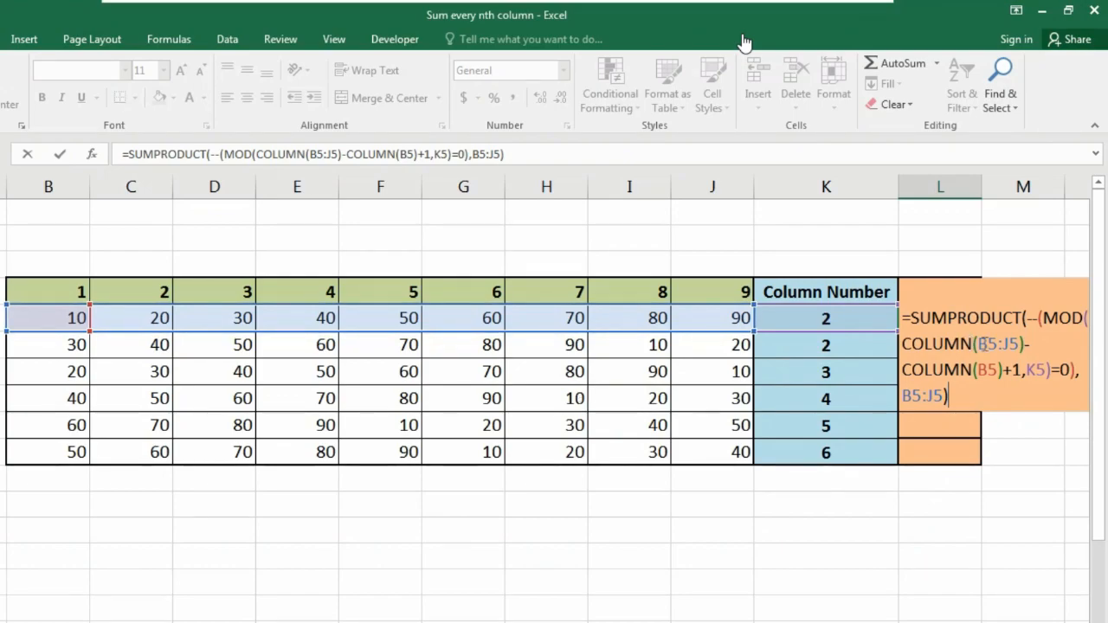
click(977, 344)
drag(977, 344, 1020, 344)
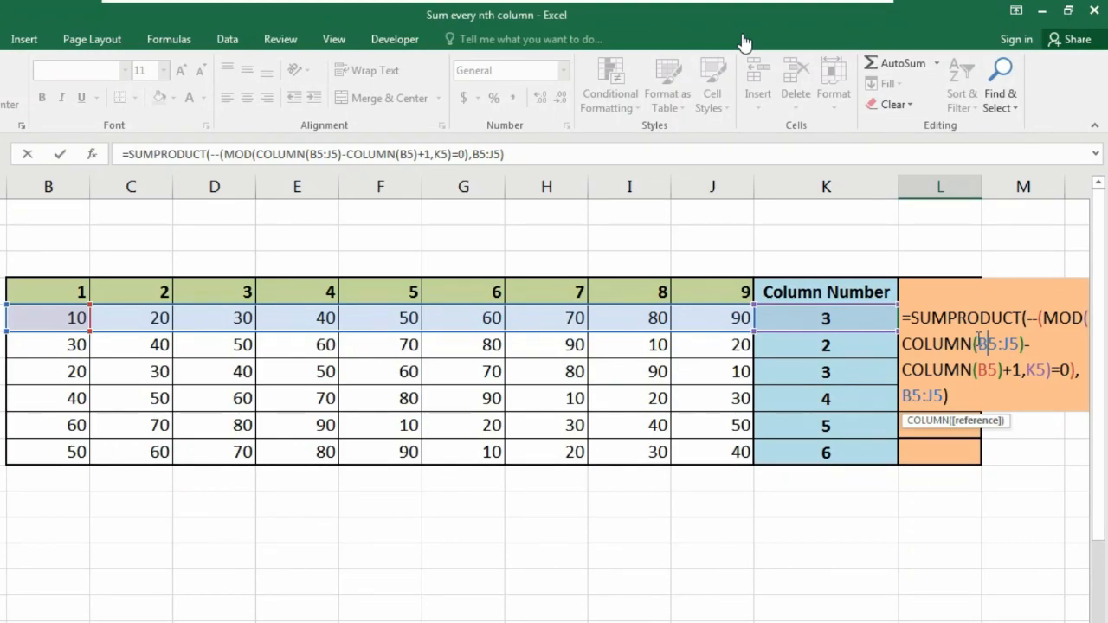
key(Return)
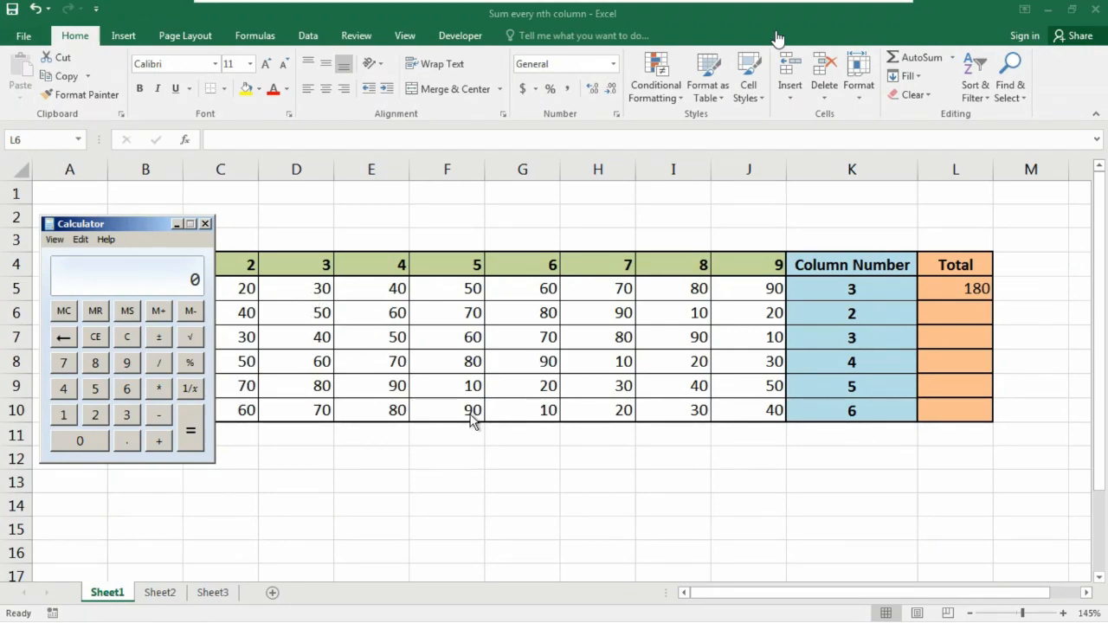
Step: Add 30 + 60 + 90 in Calculator to check the first total, and close Calculator
text(30 + 60)
key(plus)
text(90)
key(Return)
click(205, 224)
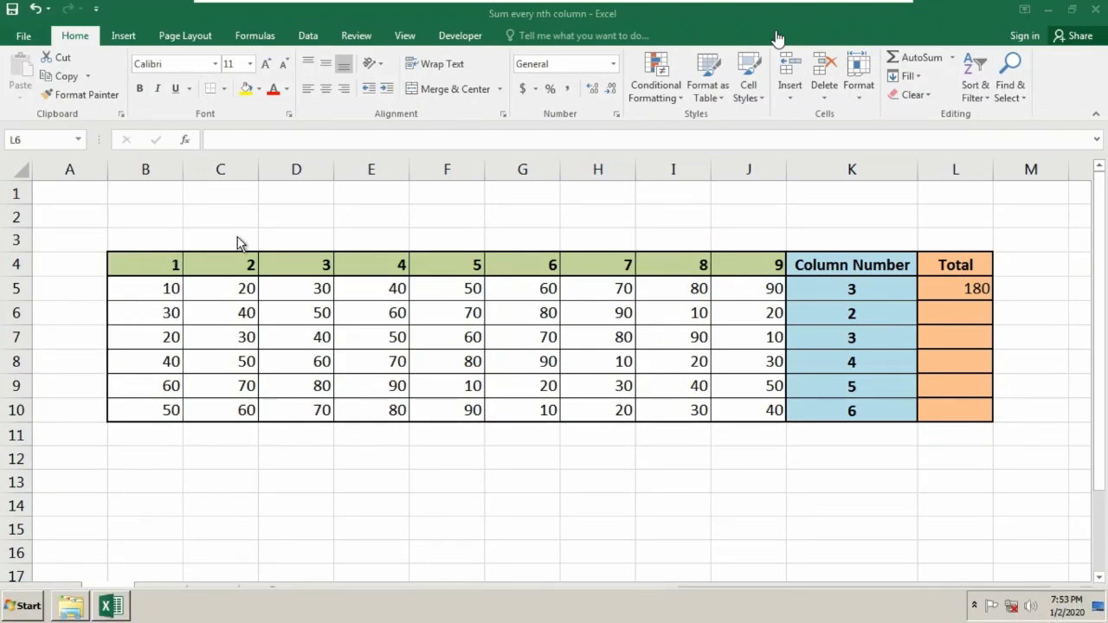
Step: Fill the L5 formula down the Total column through L10
click(955, 287)
drag(953, 284, 950, 400)
key(ctrl+d)
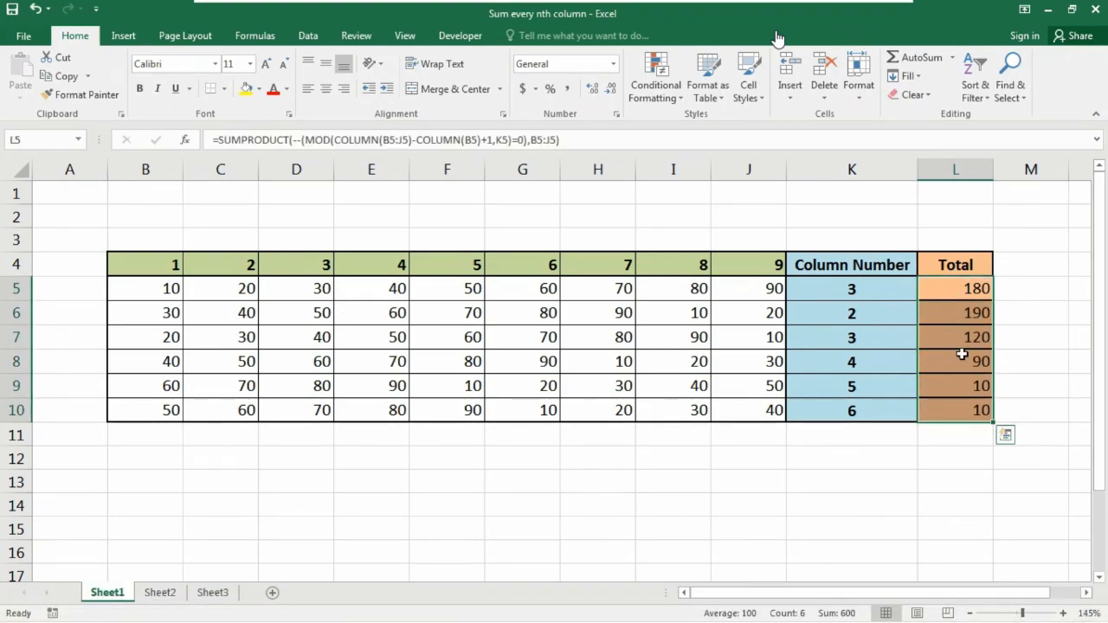
Step: Check the copied formula in L6 and set the column number in K10 to 10
click(946, 309)
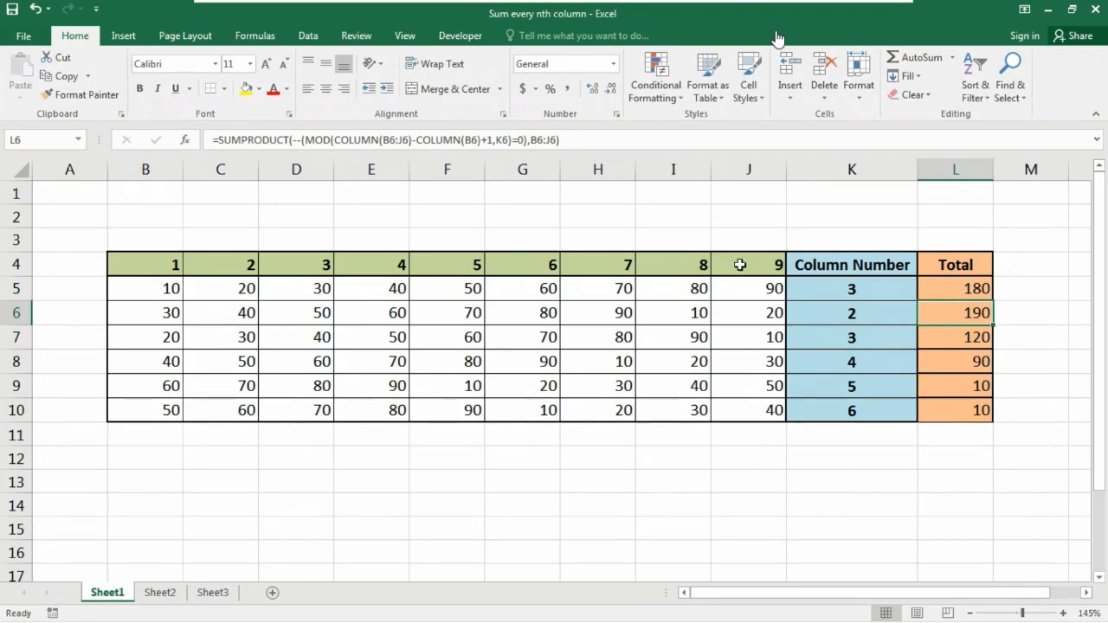
click(841, 412)
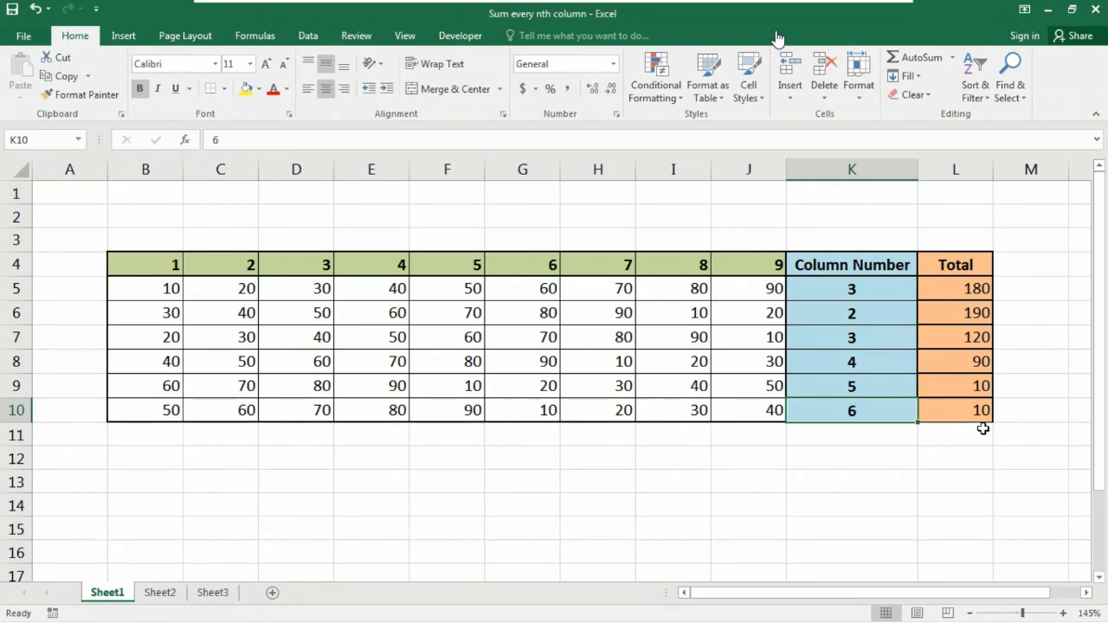
text(10)
key(Return)
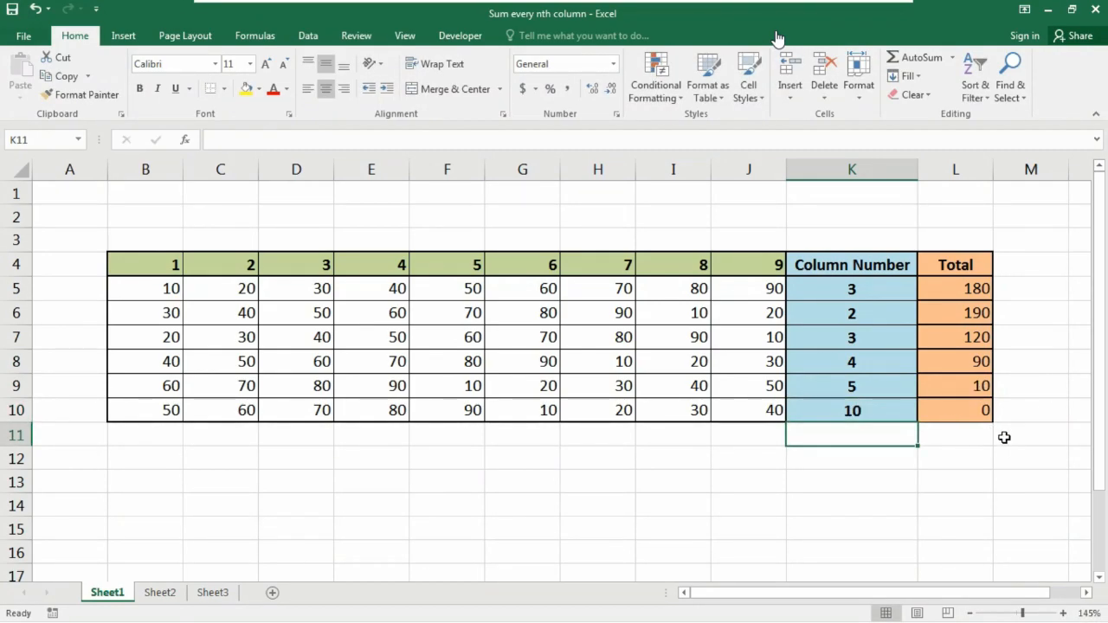